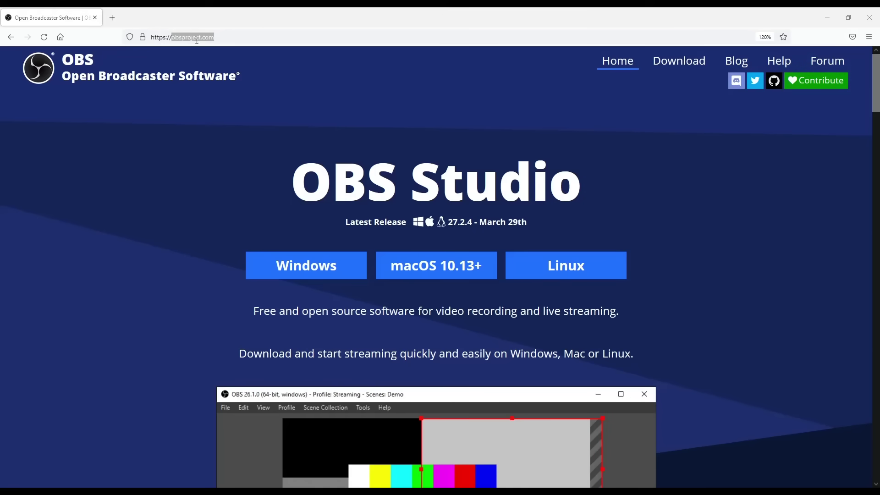
drag(215, 38, 173, 40)
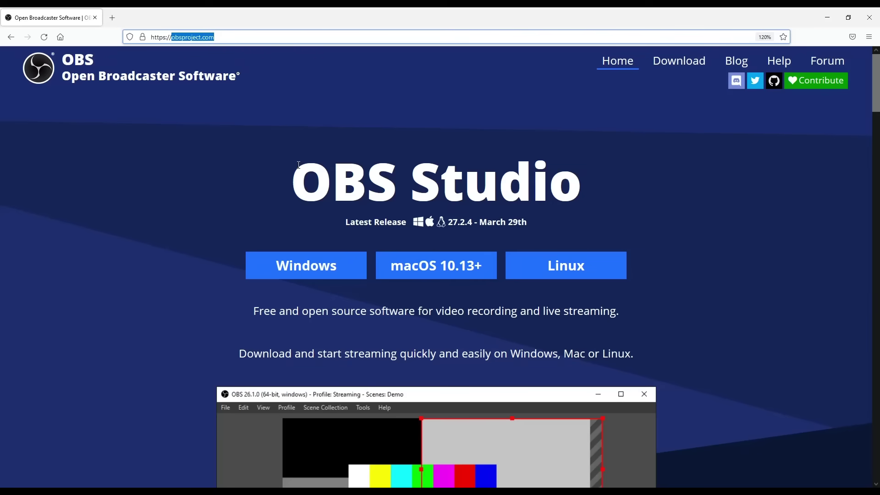
click(176, 295)
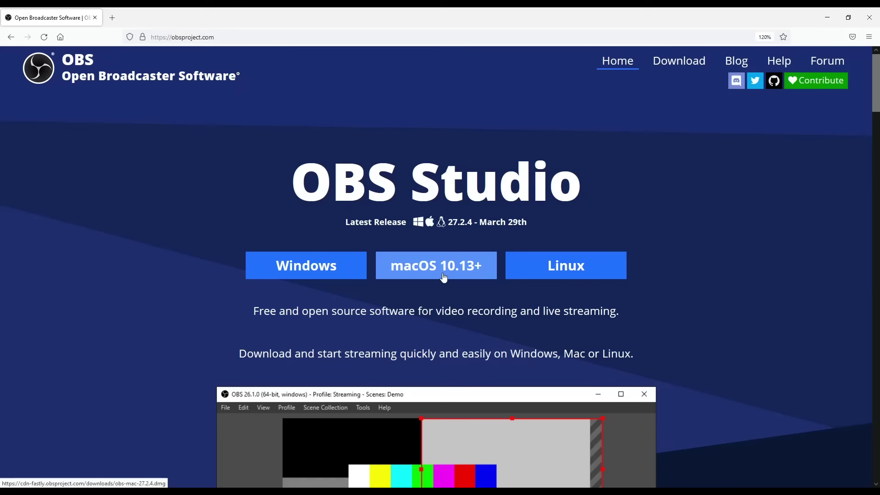
mouse_move(218, 456)
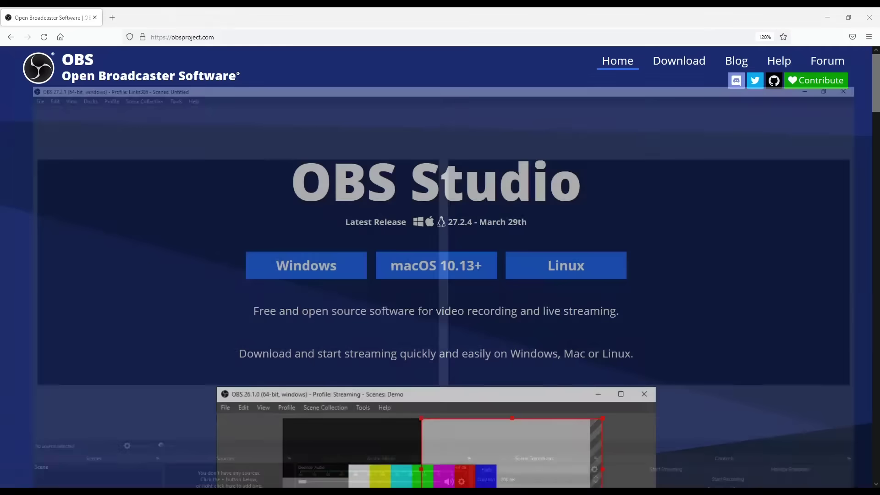
In OBS Output settings, confirm the E:/VCR recording path and mp4 recording format.
click(219, 456)
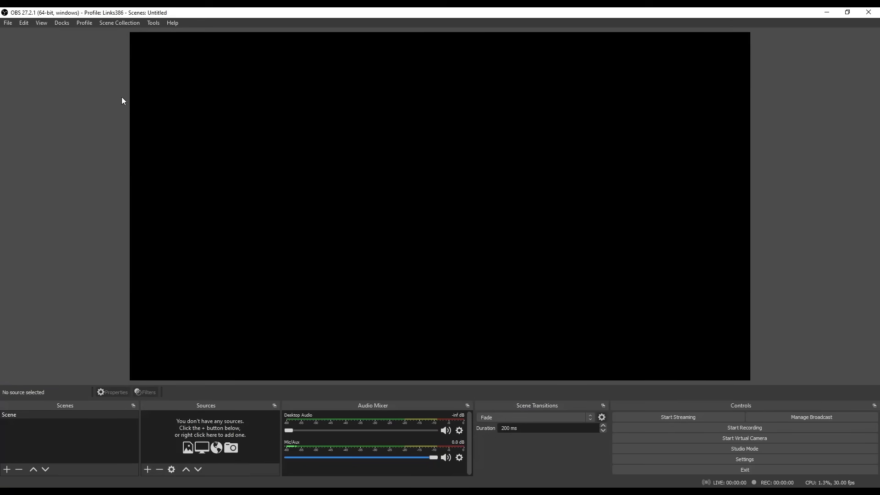
click(8, 24)
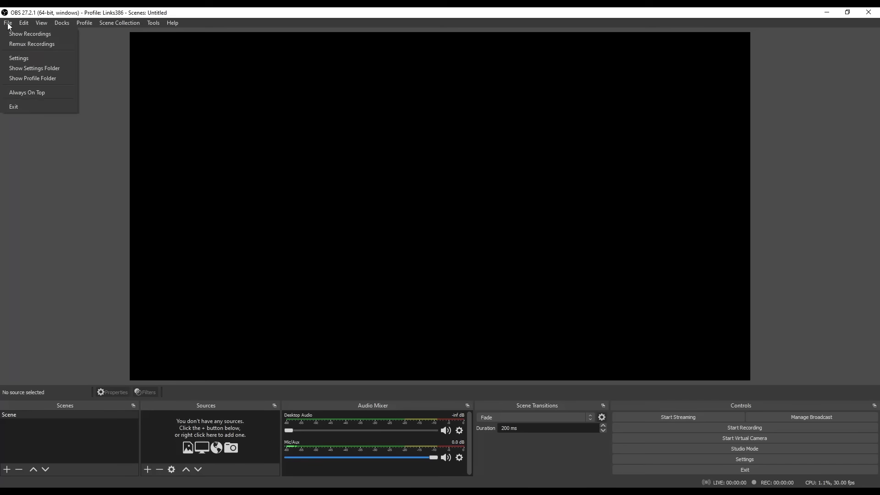
click(17, 58)
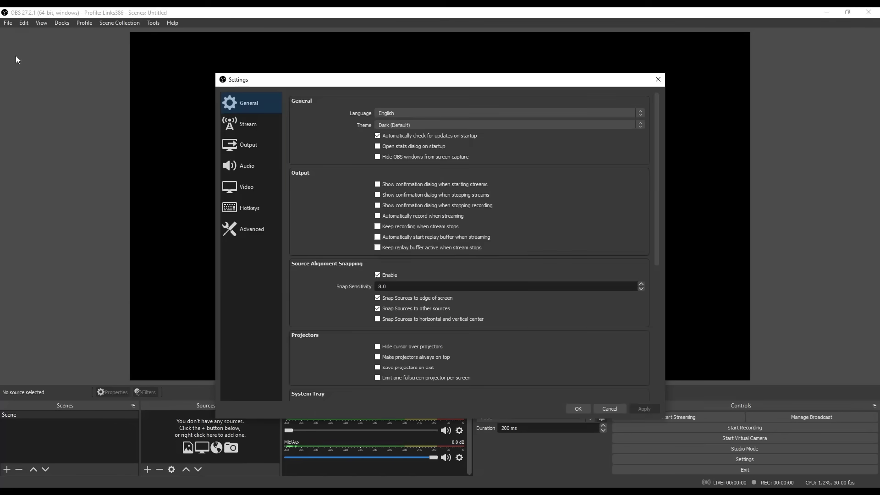
click(248, 146)
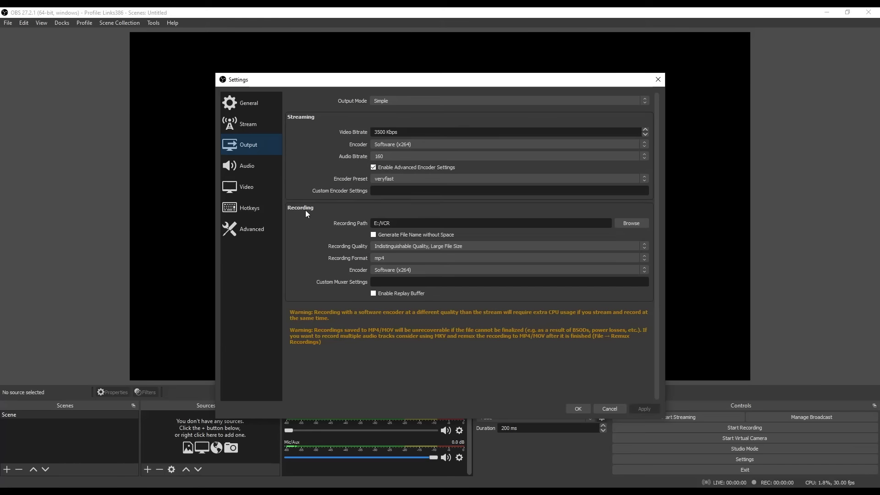
drag(395, 223, 376, 236)
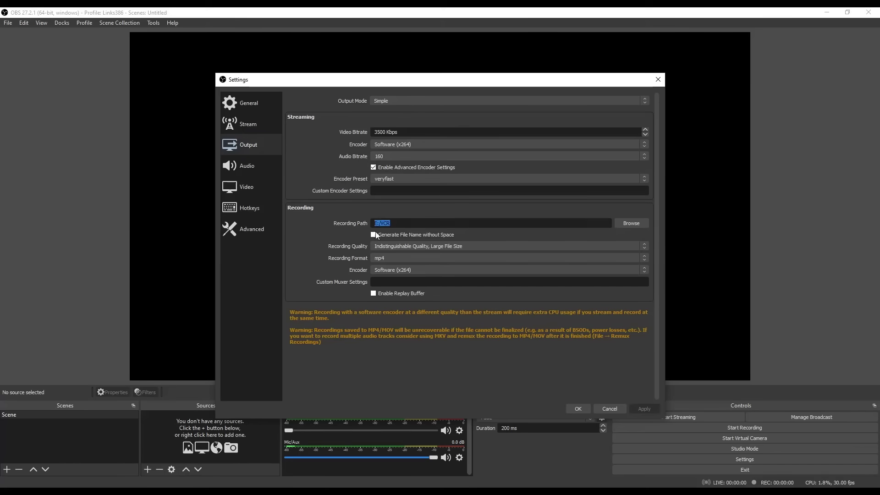
click(454, 222)
click(386, 258)
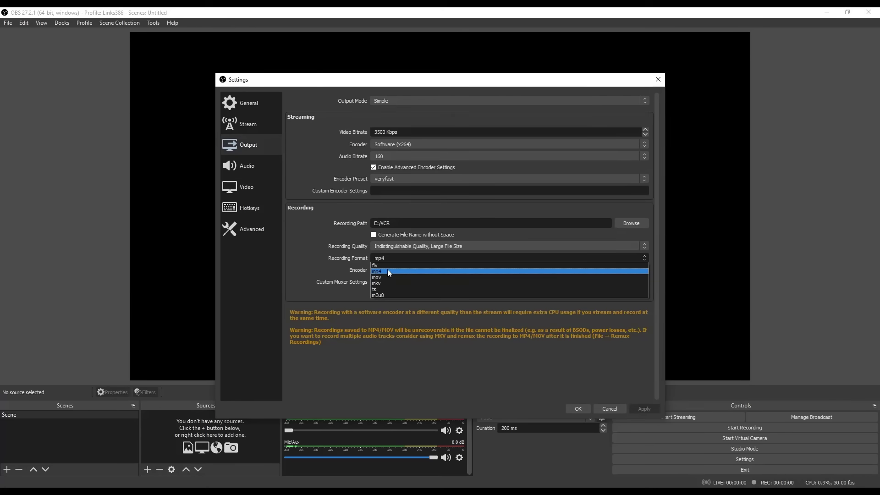
click(388, 270)
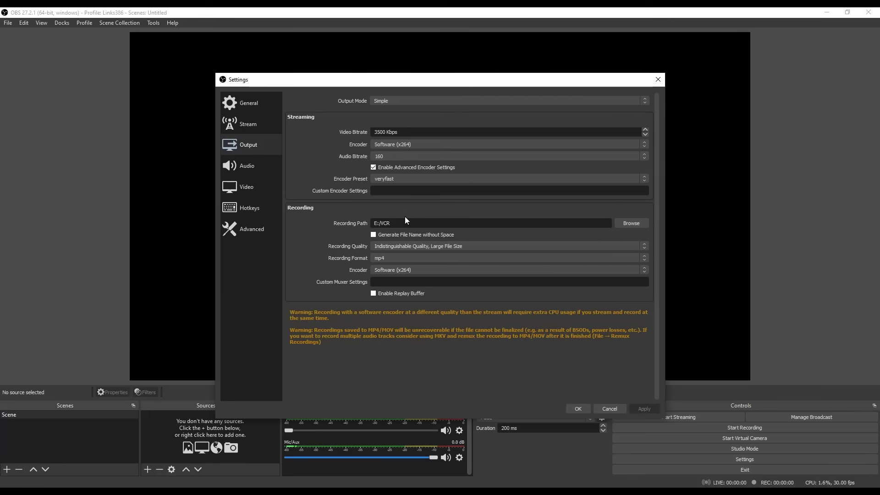
drag(409, 222, 350, 217)
Apply the output settings and close the Settings dialog with OK.
click(578, 409)
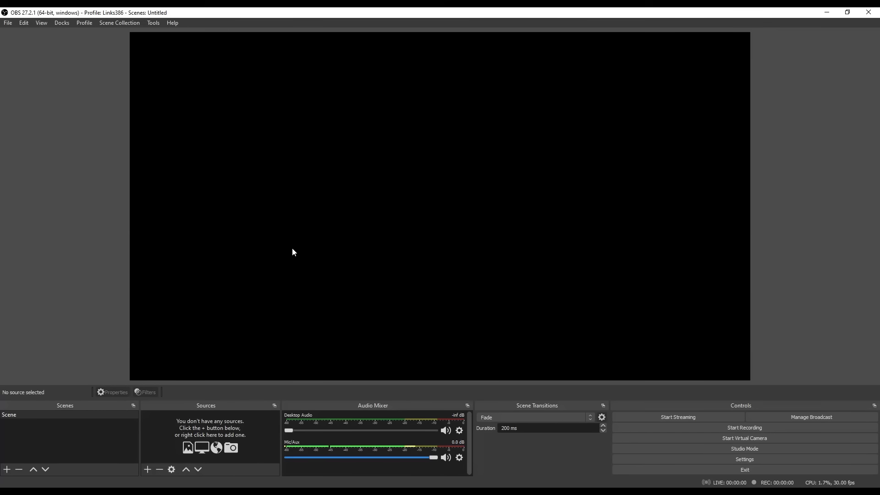
Add a Video Capture Device source and name it 'VCR'.
click(147, 470)
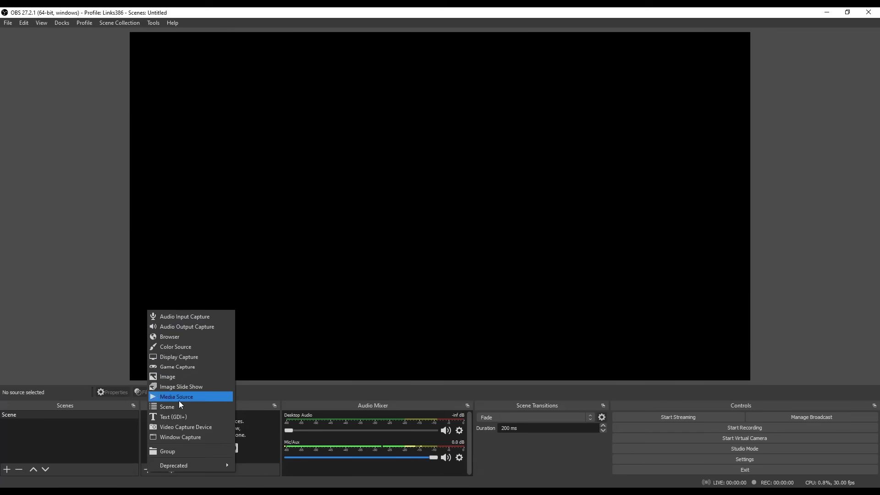
click(172, 429)
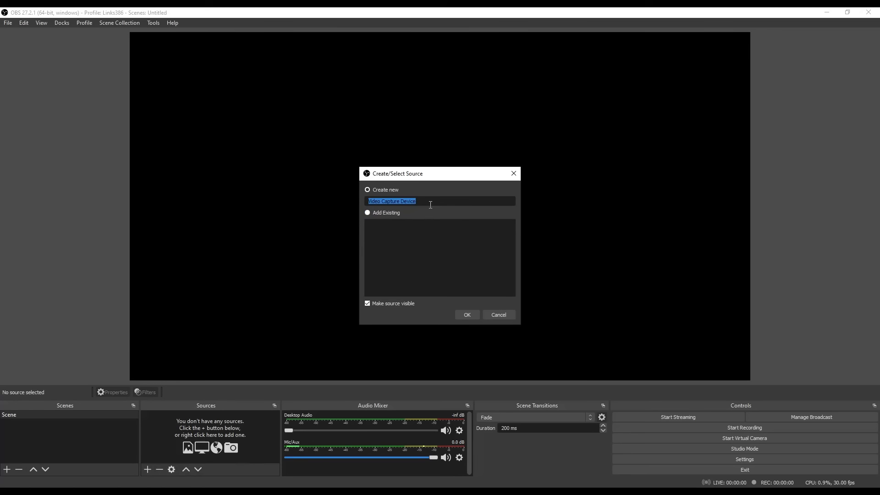
text(VCR)
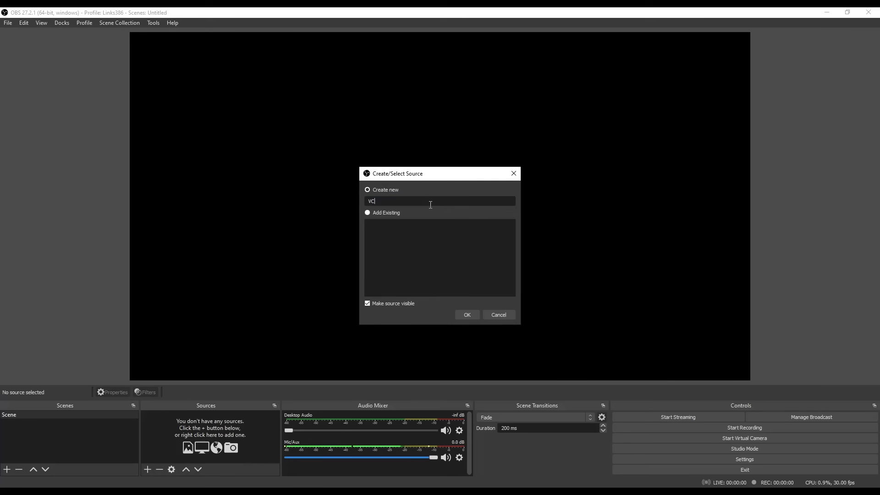
Create the VCR source with USB Video as its capture device and confirm.
click(469, 314)
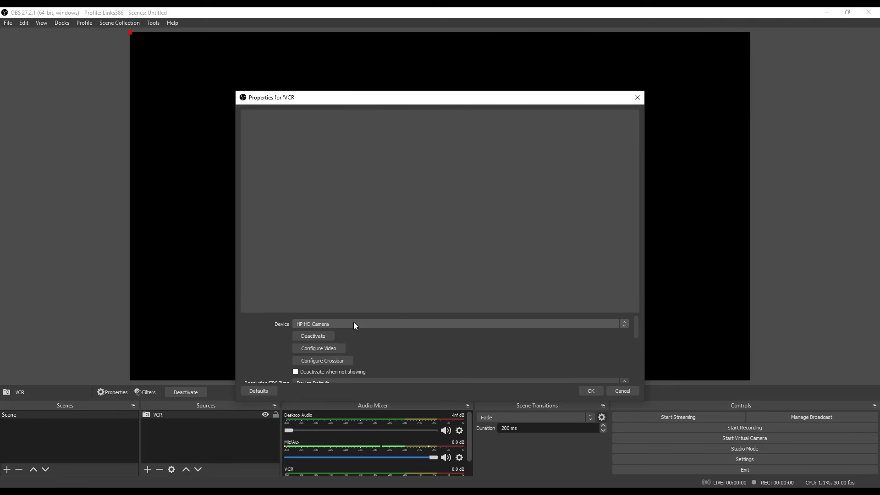
click(353, 323)
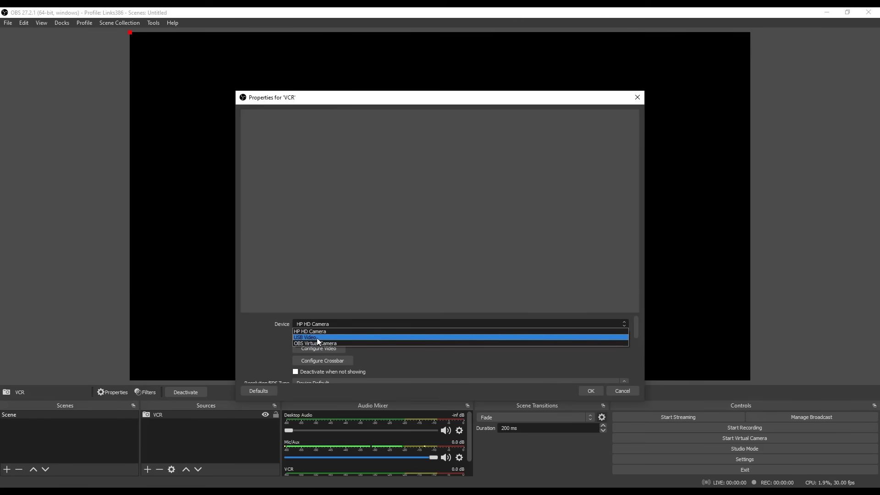
click(318, 338)
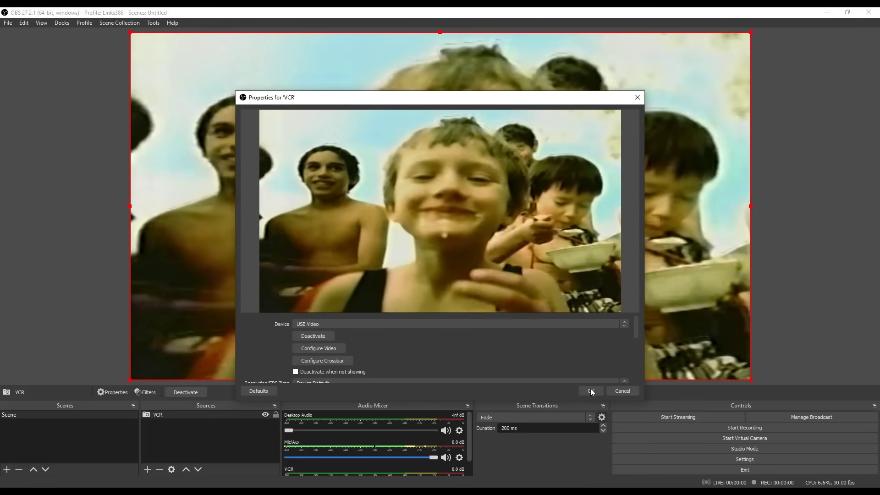
click(591, 391)
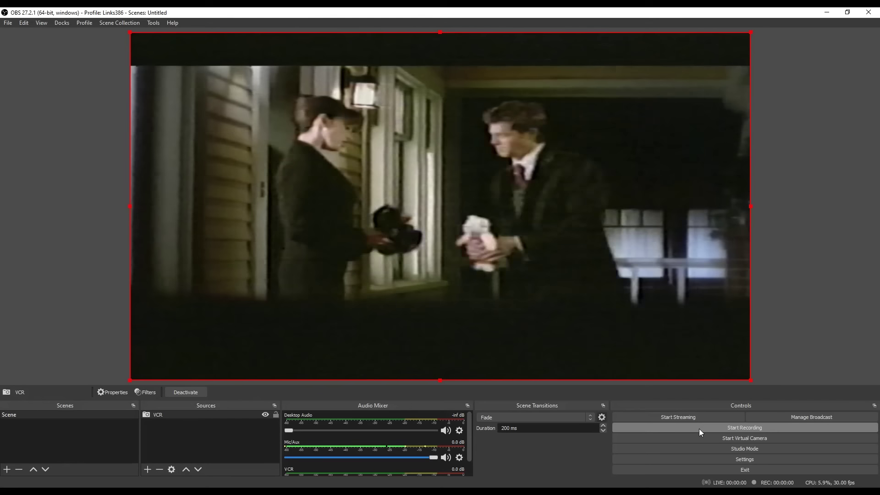
Start recording the VCR tape feed.
click(699, 428)
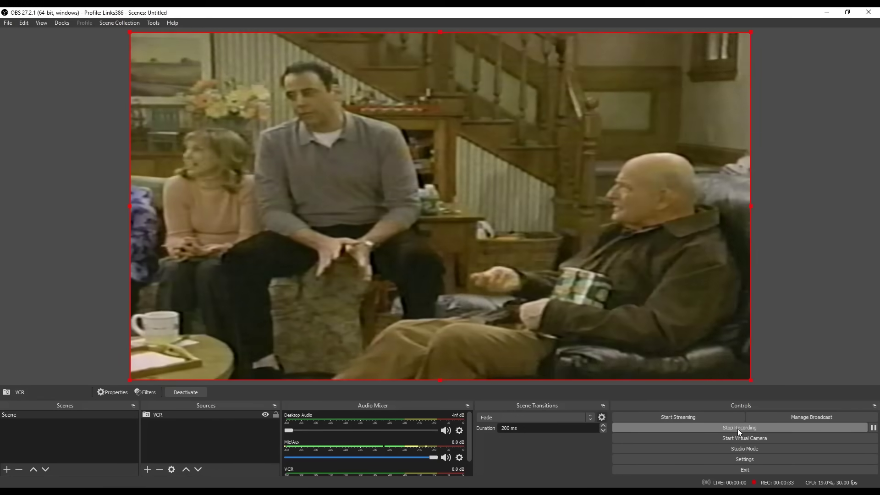
Stop the tape feed recording.
click(737, 428)
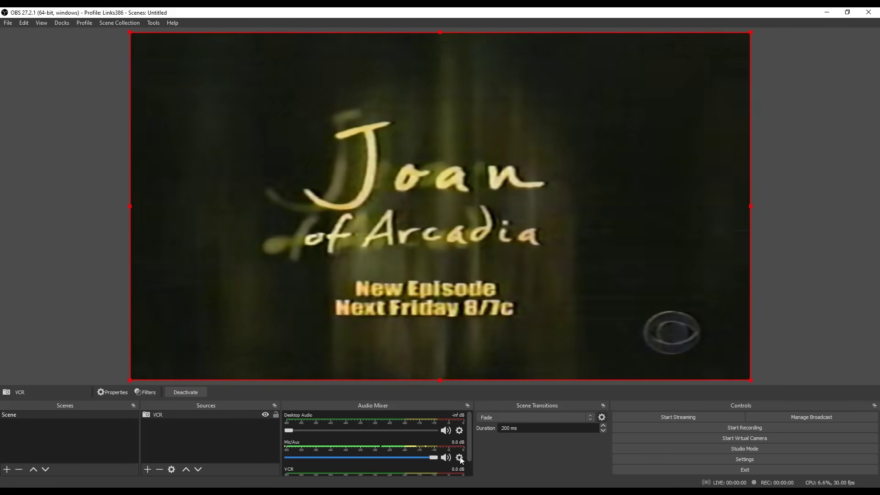
Set Mic/Aux audio monitoring to Monitor and Output in Advanced Audio Properties.
click(459, 456)
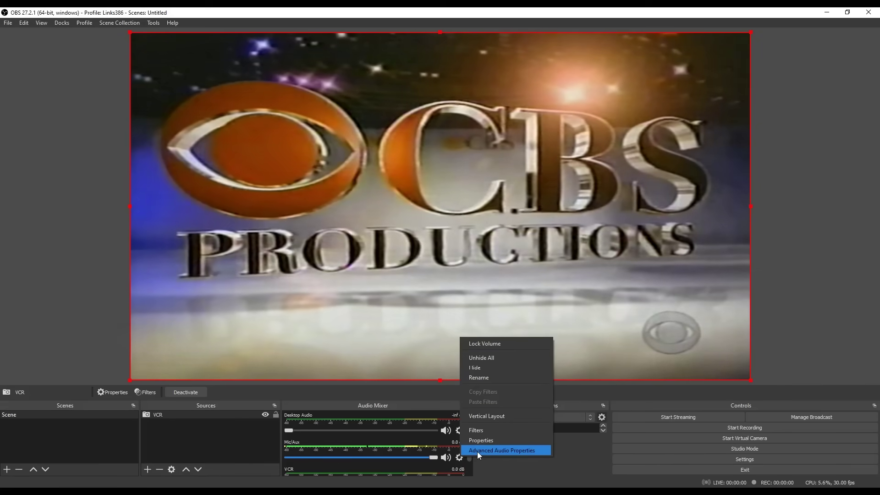
click(477, 451)
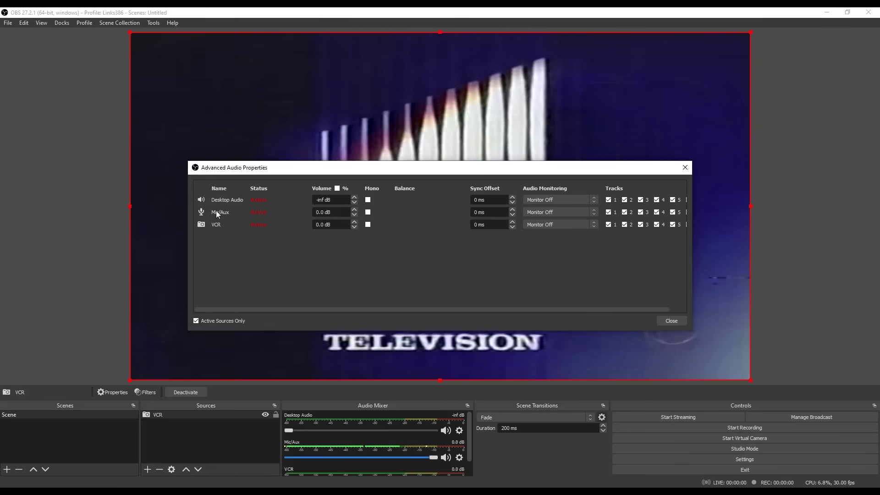
click(592, 213)
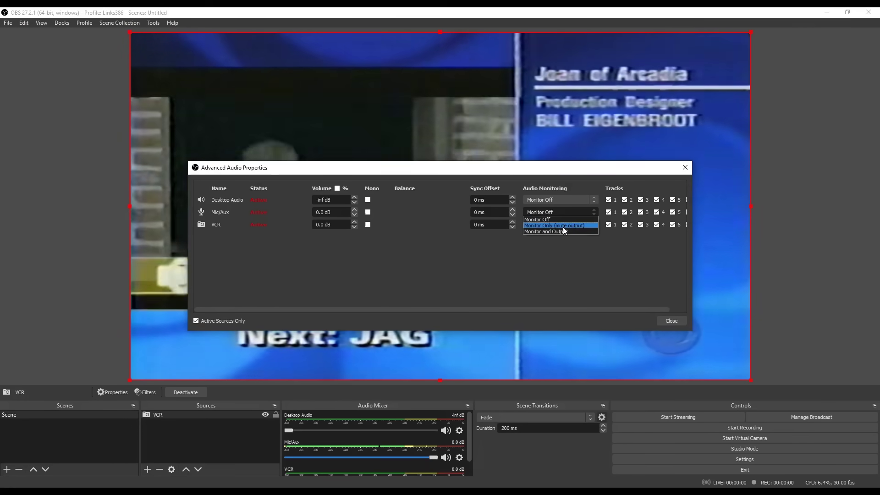
click(556, 231)
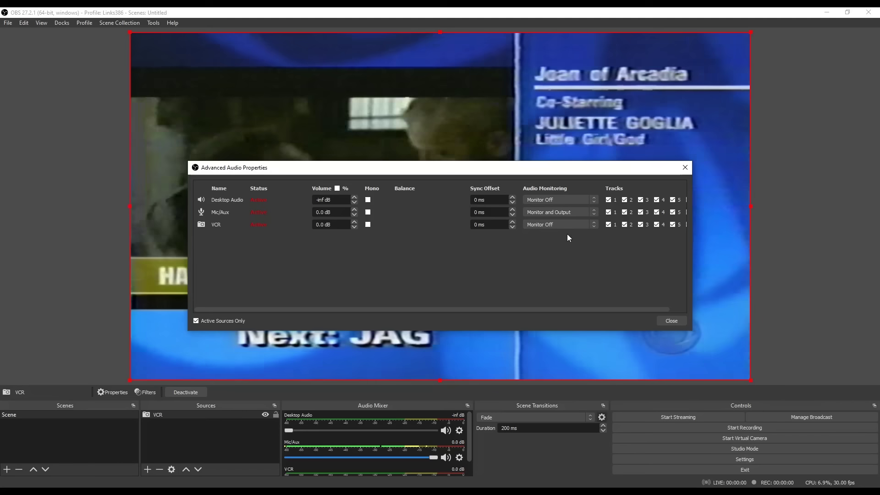
click(666, 322)
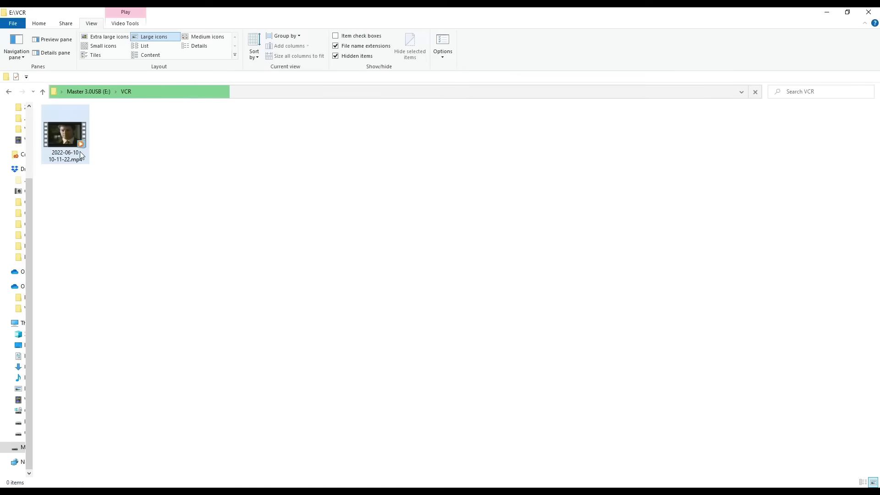
mouse_move(81, 155)
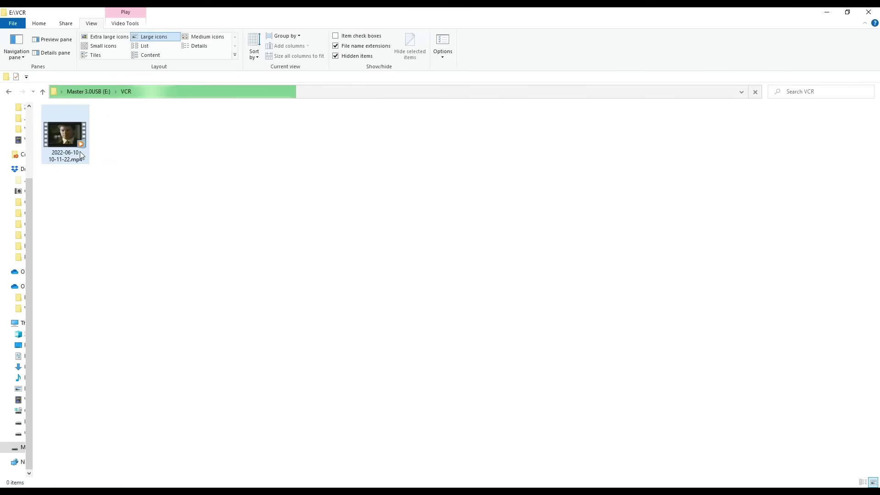
double_click(81, 155)
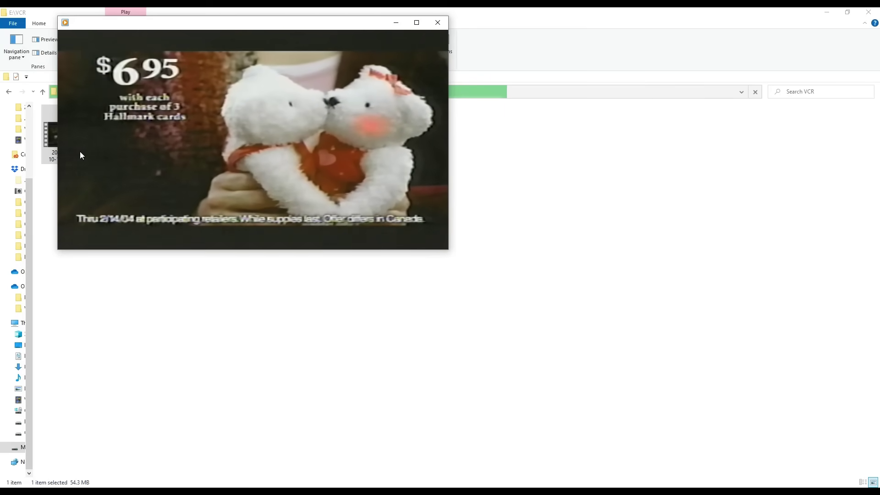
Close Windows Media Player and deselect the recording in the E:\VCR folder.
click(439, 24)
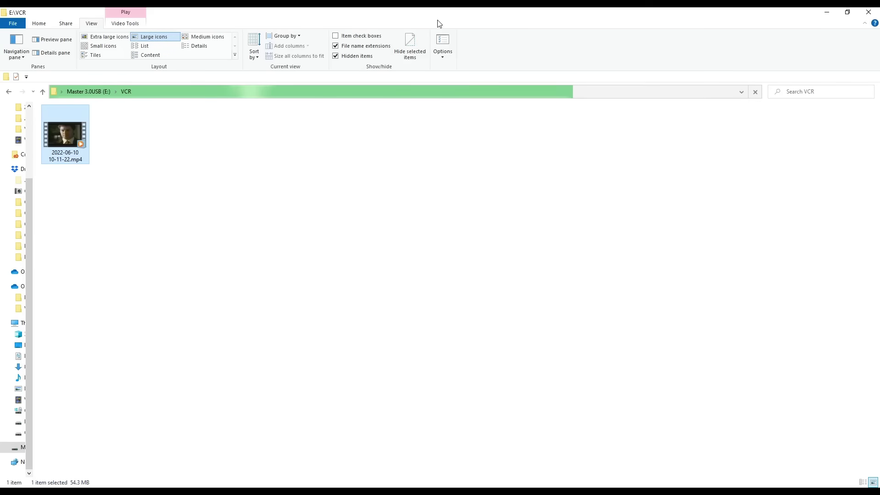
click(182, 106)
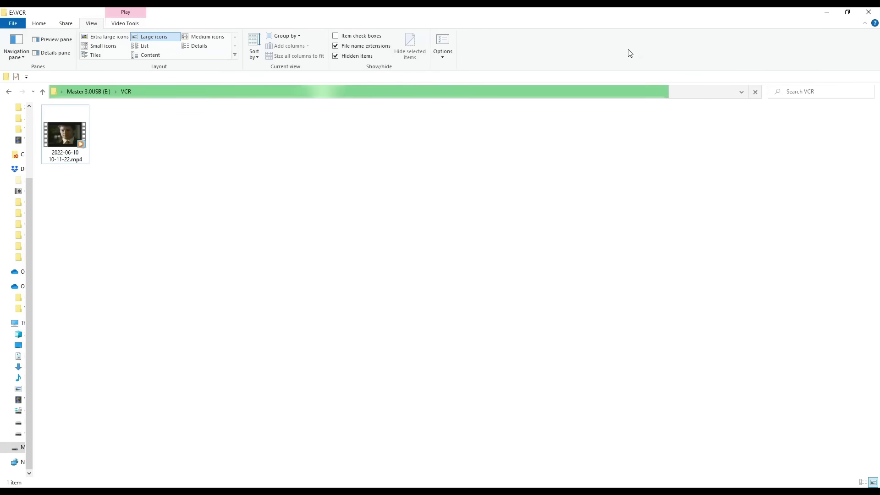
Minimize File Explorer to reveal the OBS website in Firefox.
click(826, 12)
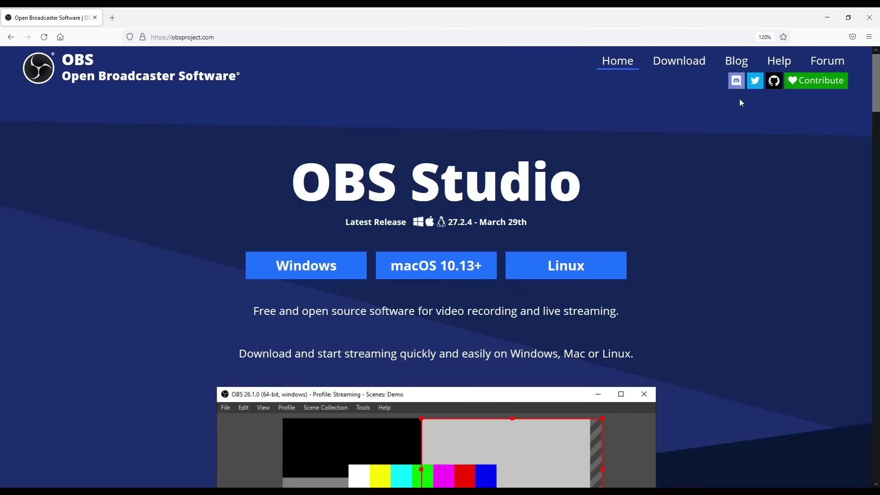